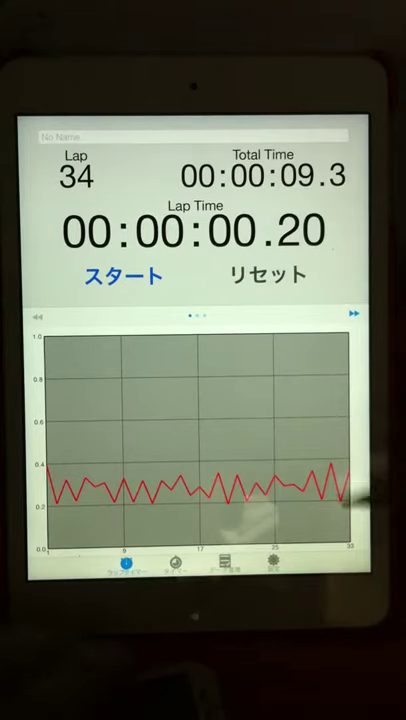
{"action": "left_click_drag", "start_coordinate": [350, 410], "coordinate": [250, 410]}
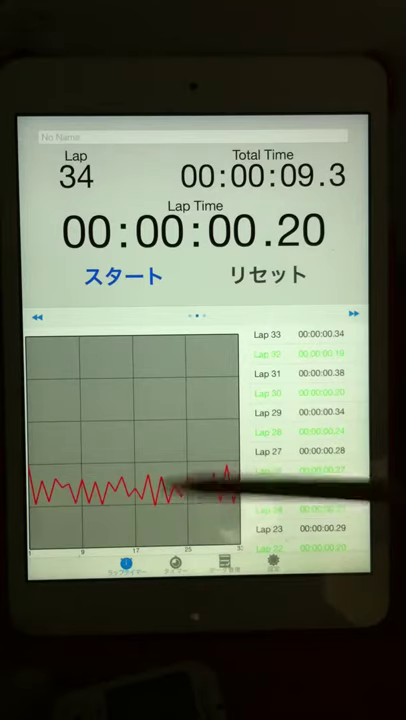
{"action": "scroll", "coordinate": [310, 450], "scroll_direction": "down", "scroll_amount": 5}
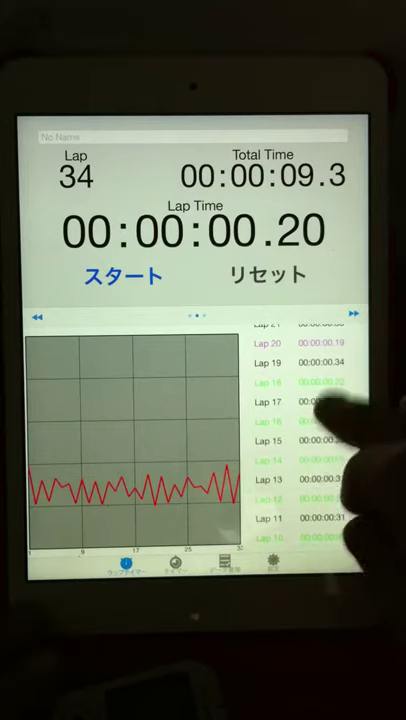
{"action": "scroll", "coordinate": [320, 450], "scroll_direction": "up", "scroll_amount": 5}
{"action": "scroll", "coordinate": [318, 460], "scroll_direction": "down", "scroll_amount": 1}
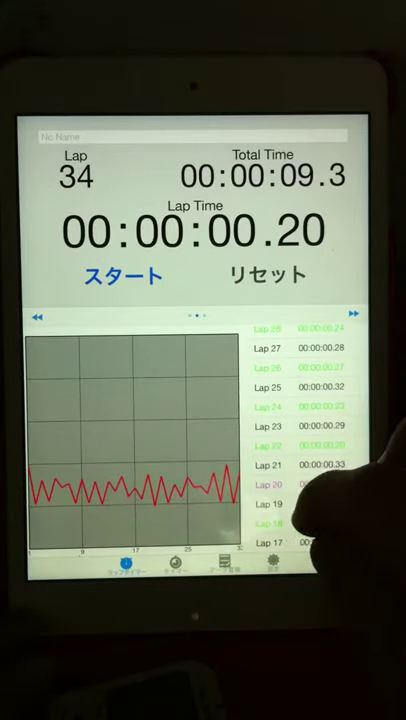
{"action": "scroll", "coordinate": [300, 490], "scroll_direction": "down", "scroll_amount": 4}
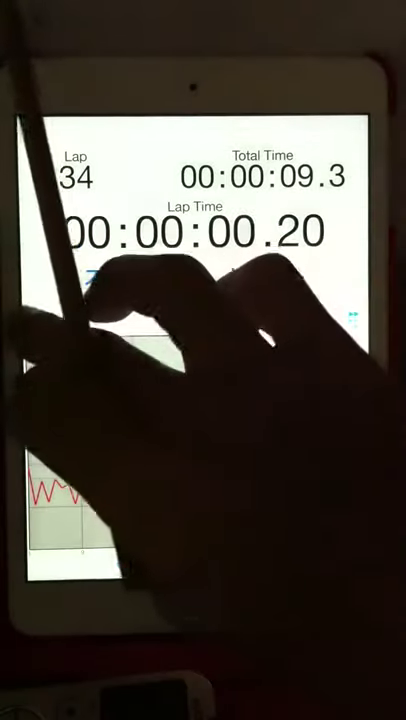
{"action": "left_click", "coordinate": [240, 380]}
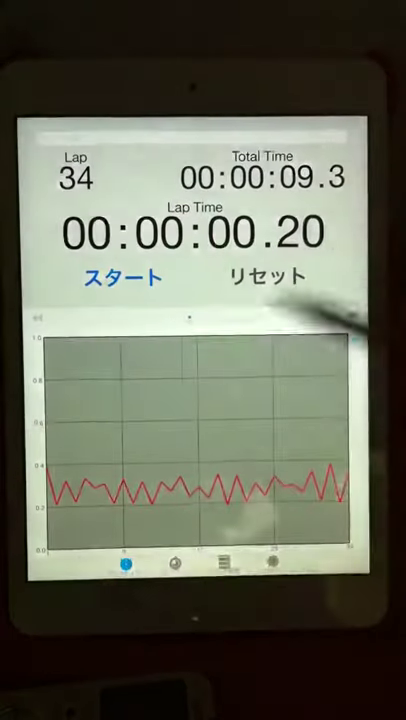